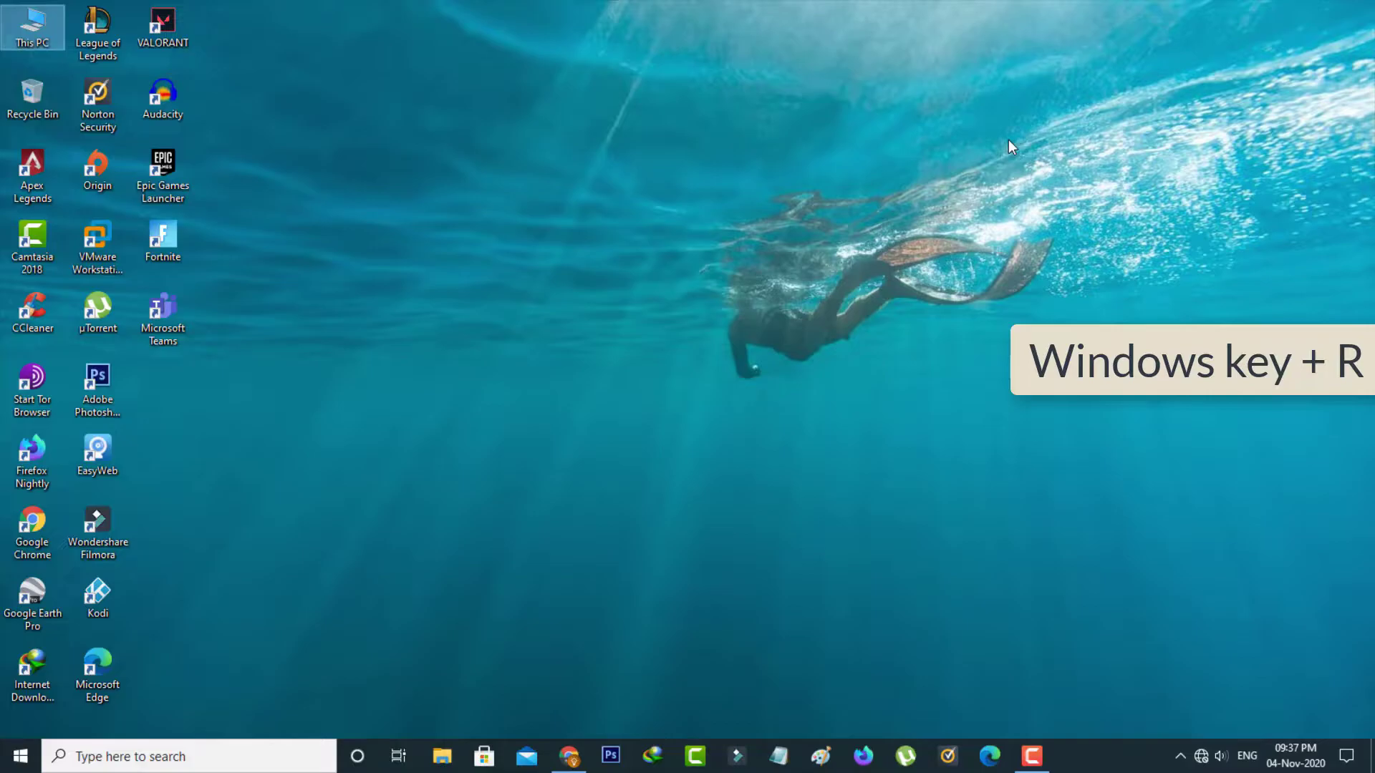
Step: Launch services.msc from Run and select the Microsoft Store Install Service
key(super+r)
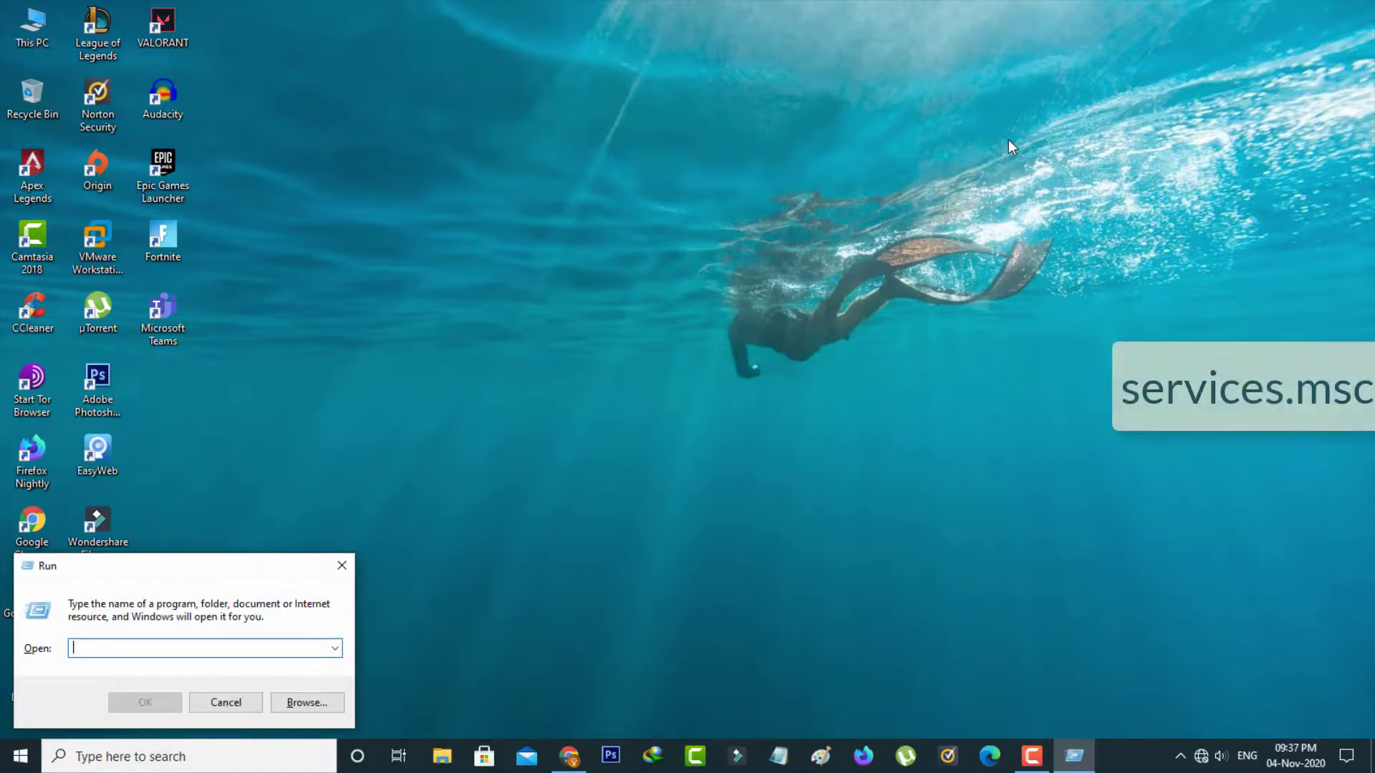
text(services.msc)
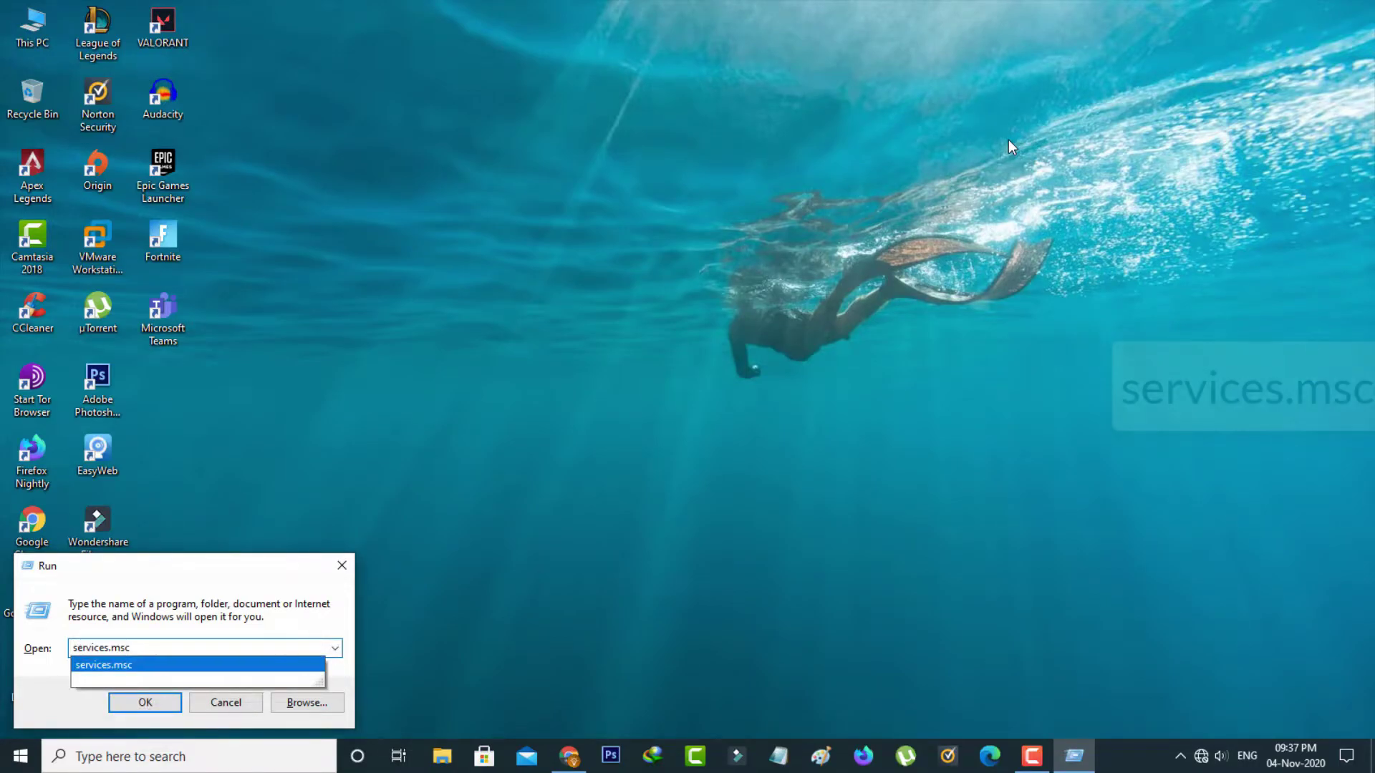
key(Return)
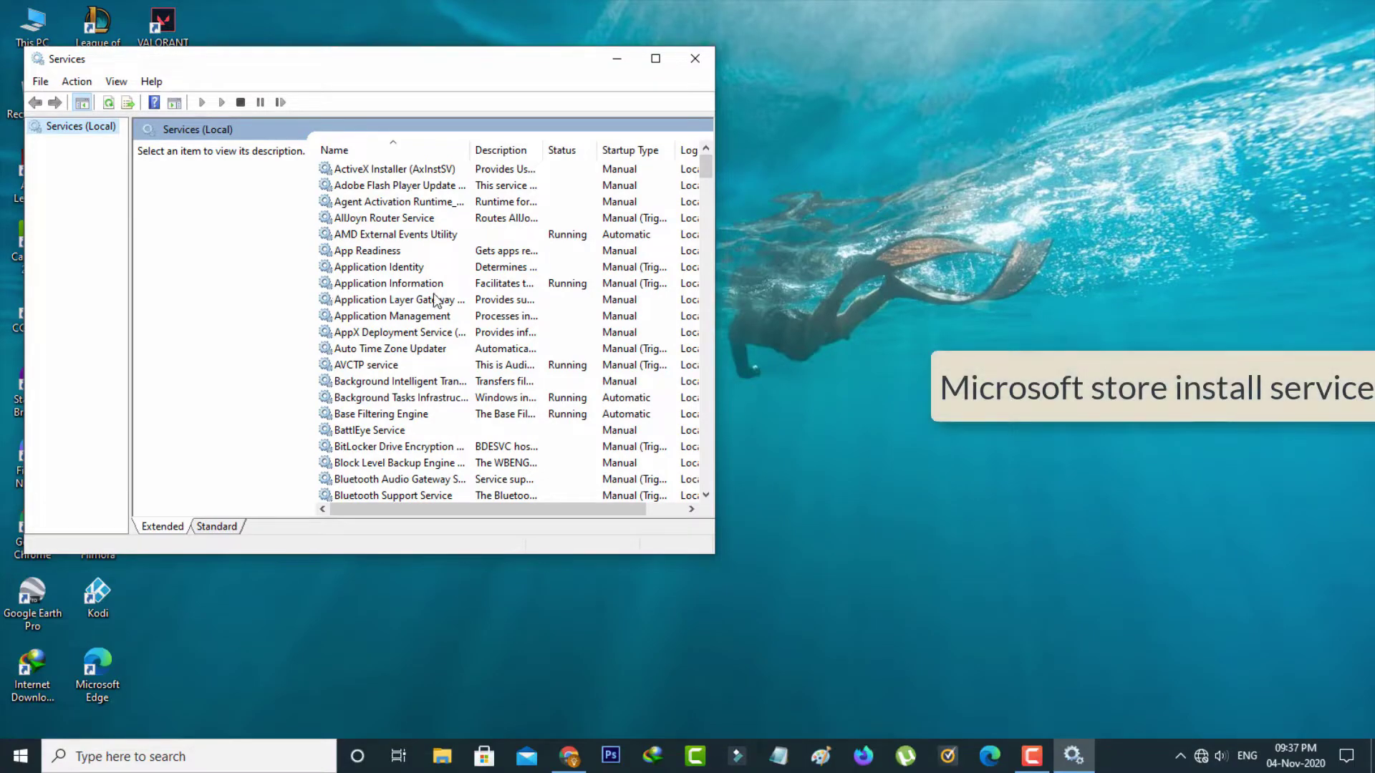
scroll(482, 300, down, 7)
scroll(487, 297, down, 6)
scroll(458, 290, down, 20)
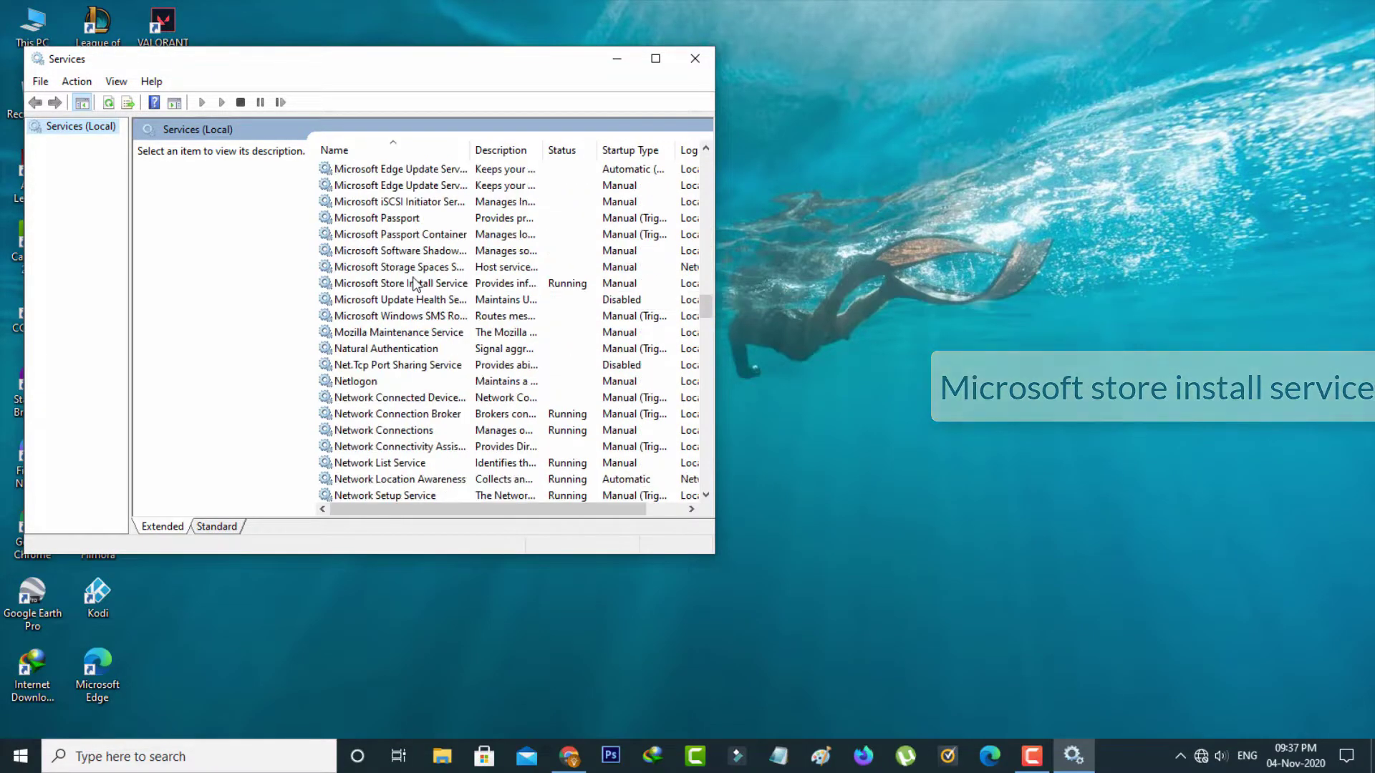
click(419, 284)
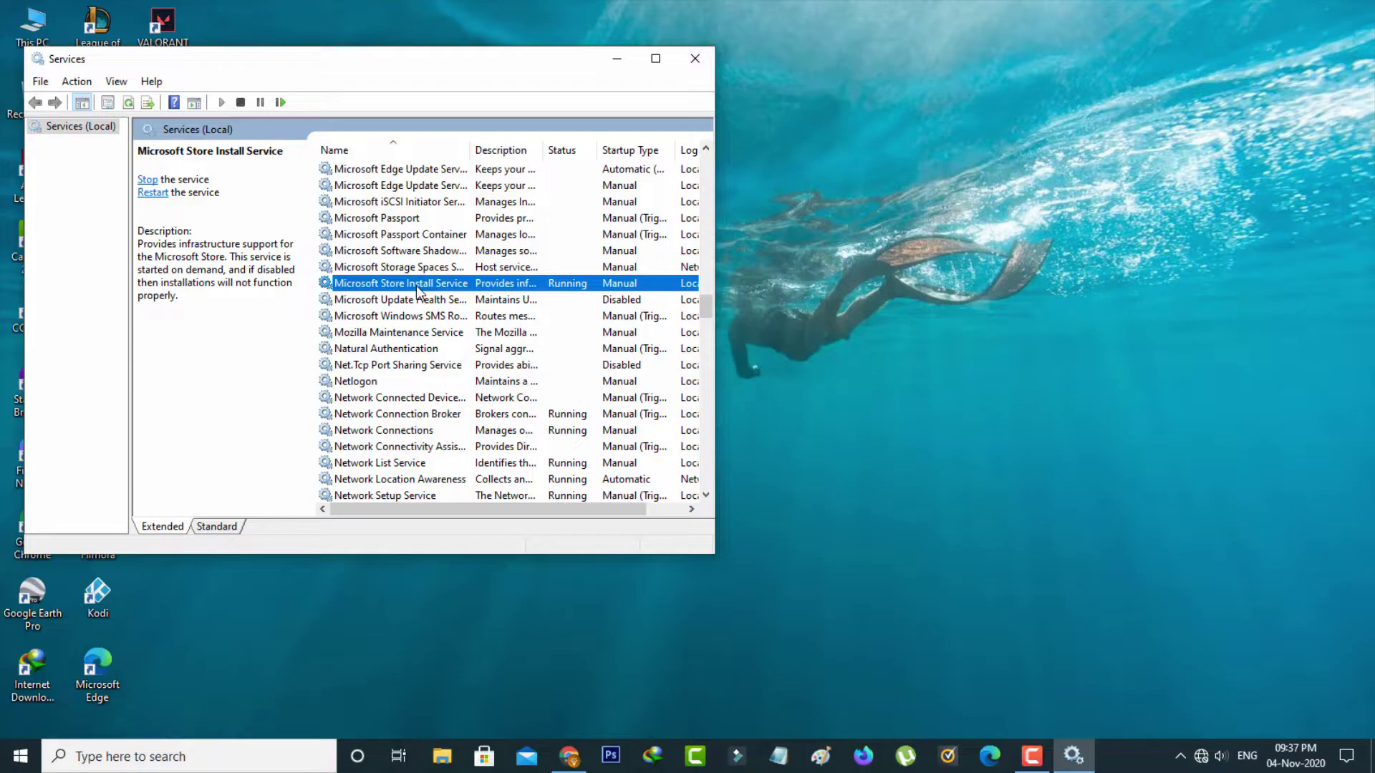
Step: Stop Microsoft Store Install Service, set its startup type to Automatic, start it again, and close Services
double_click(419, 286)
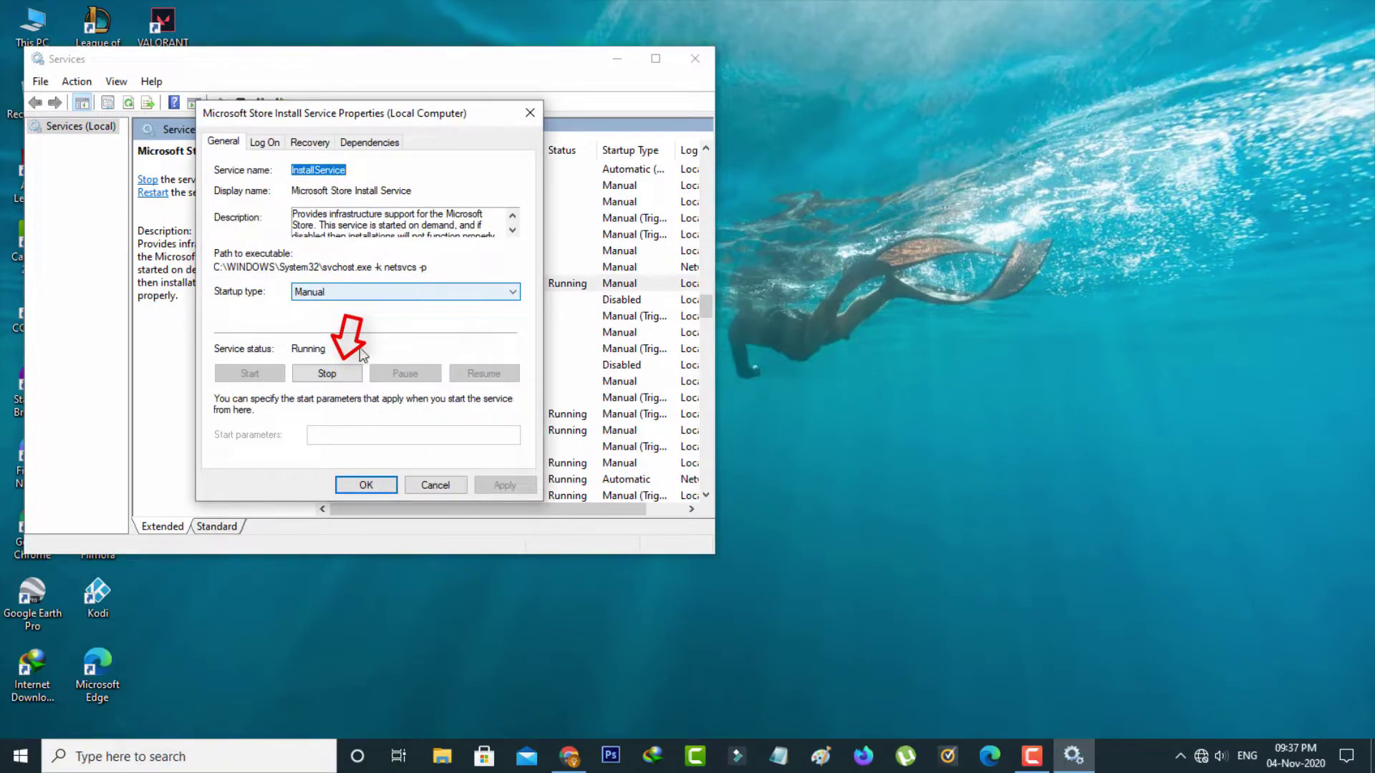
click(356, 371)
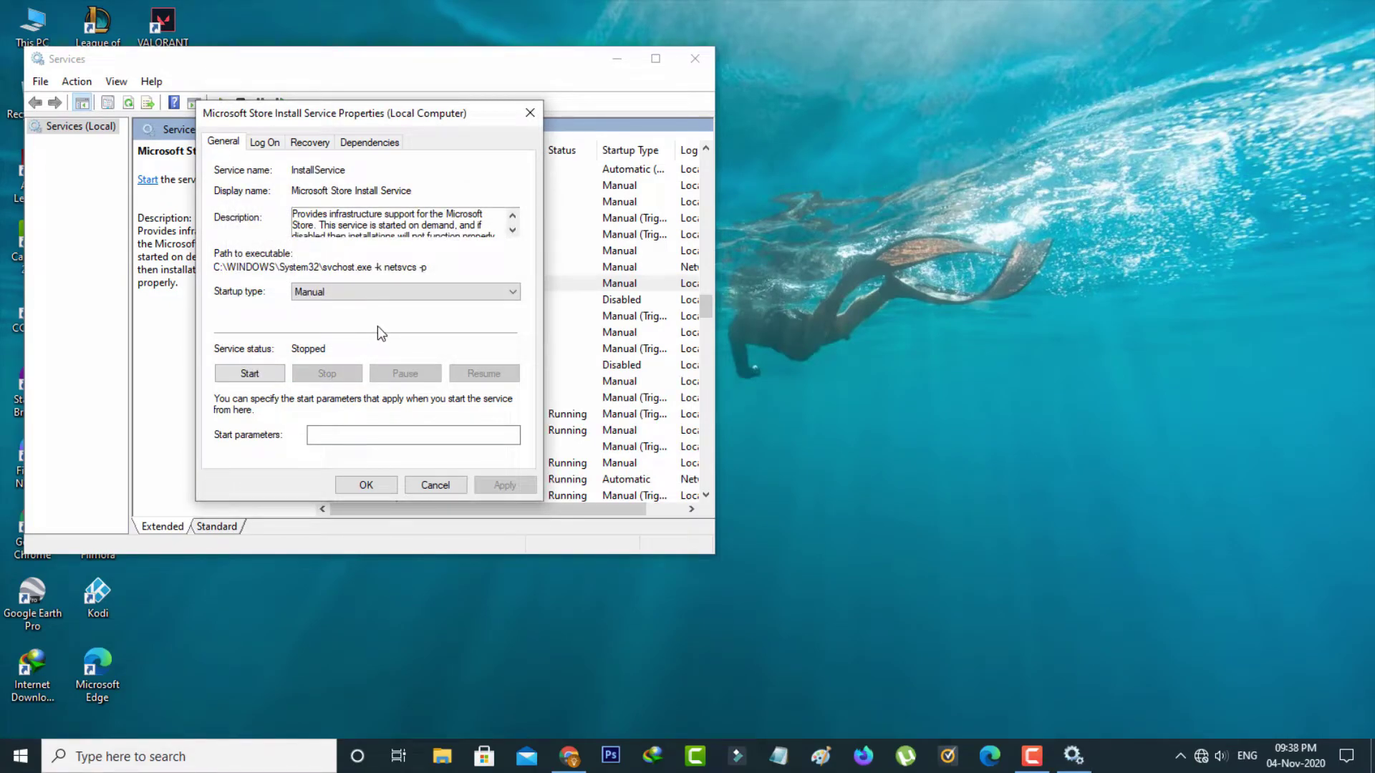
click(400, 295)
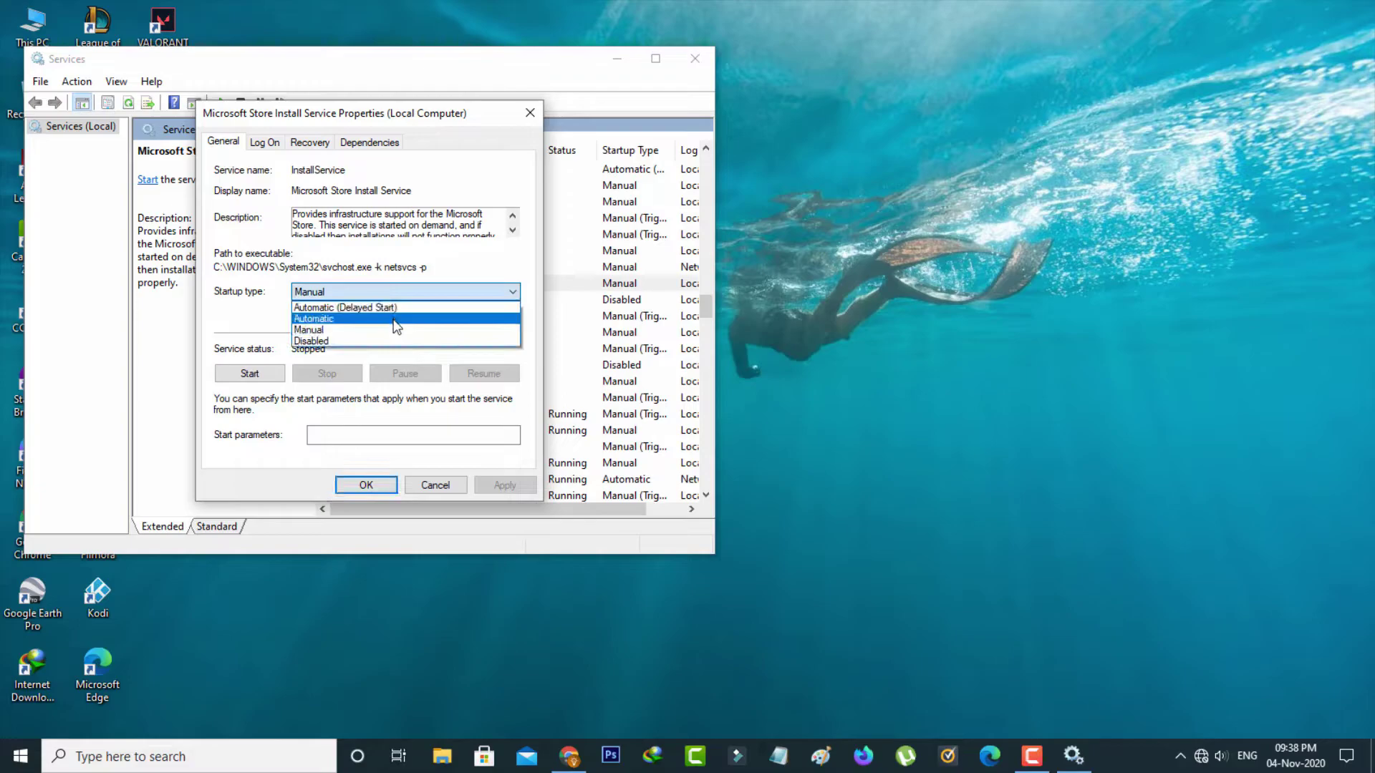
click(396, 319)
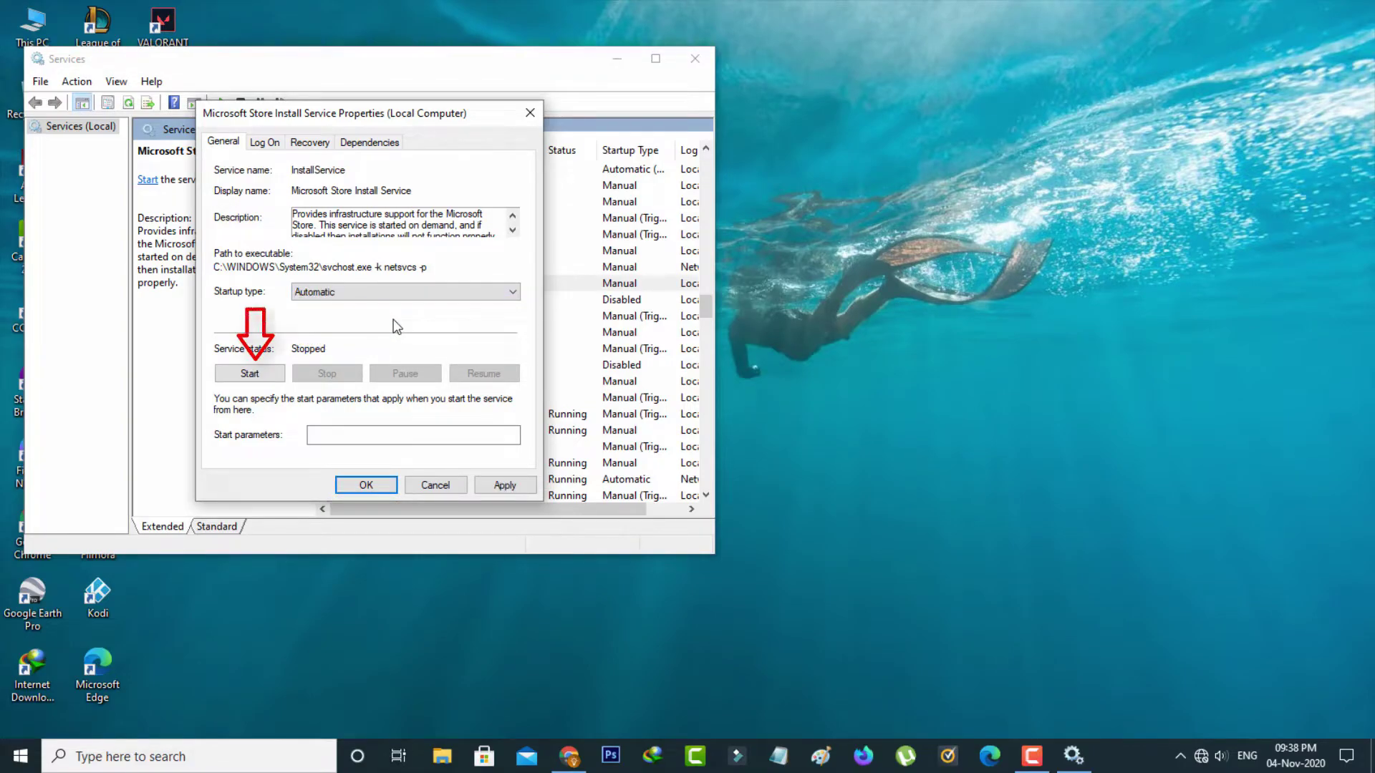
click(246, 371)
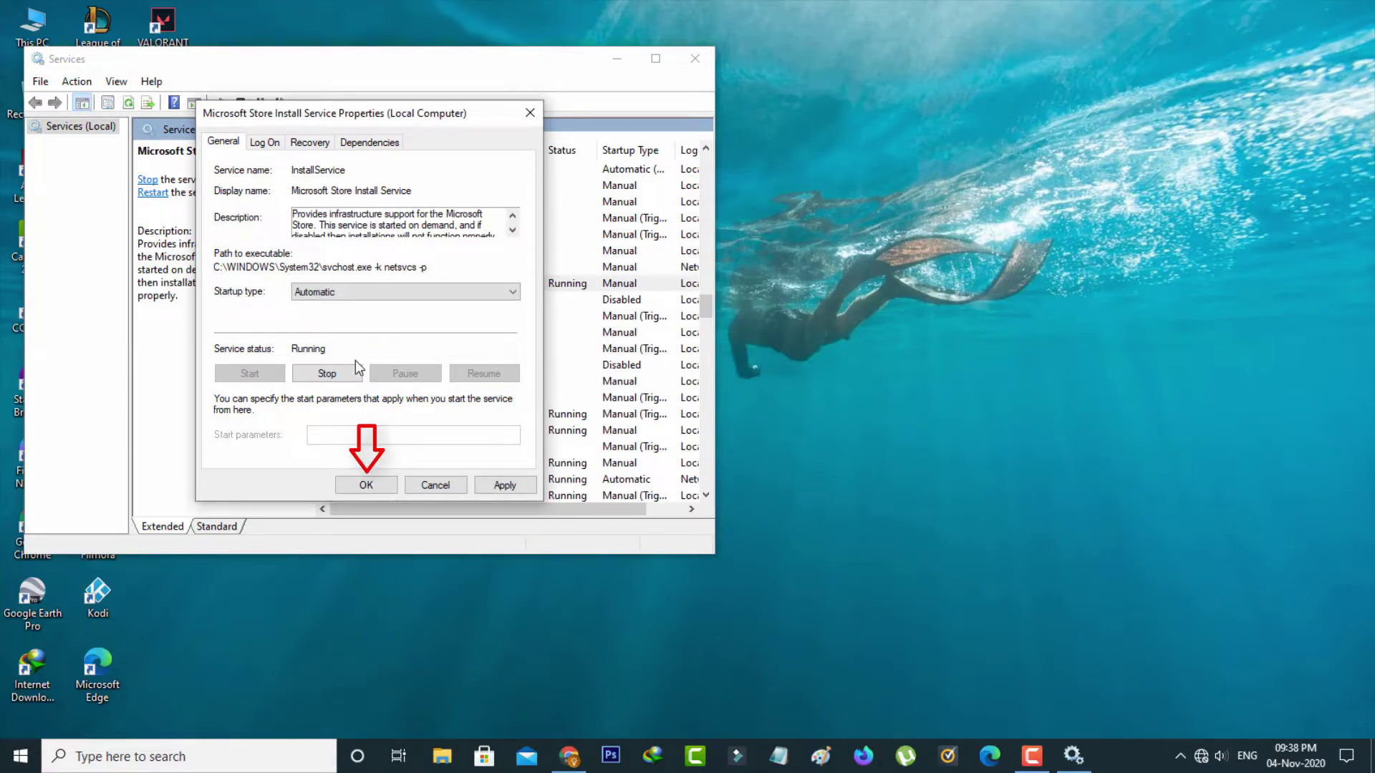
click(504, 485)
click(379, 487)
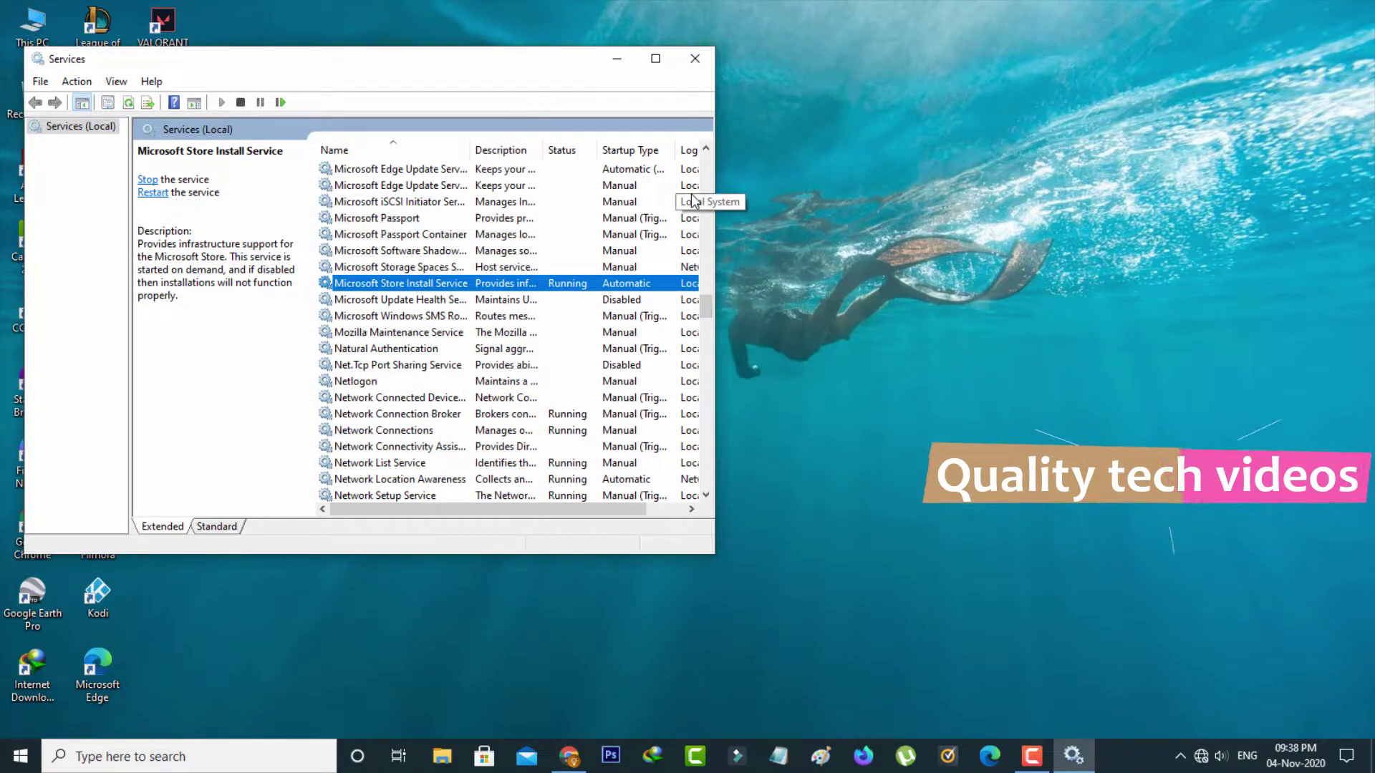
click(695, 58)
key(alt+F4)
Step: Dismiss the shut-down prompt and go to the Apps page in Settings
click(785, 377)
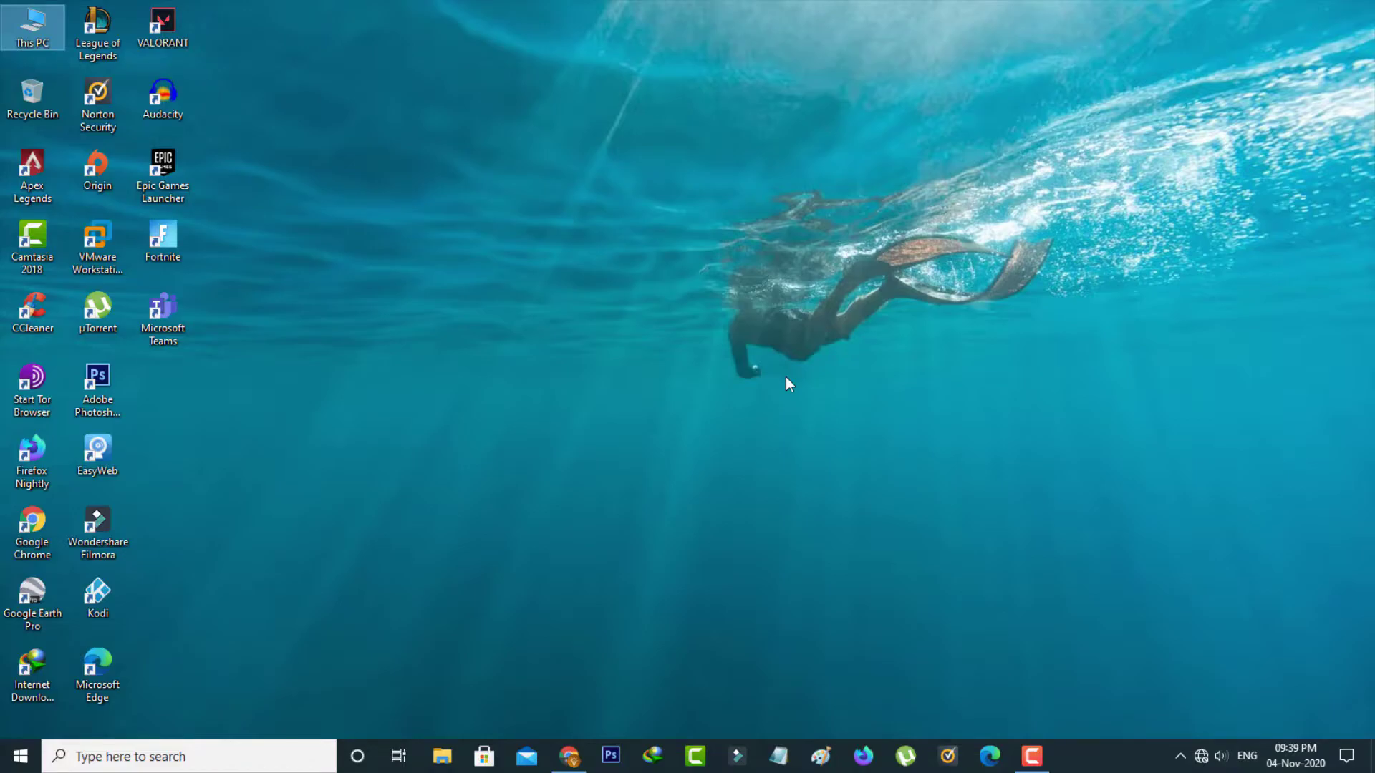
click(20, 756)
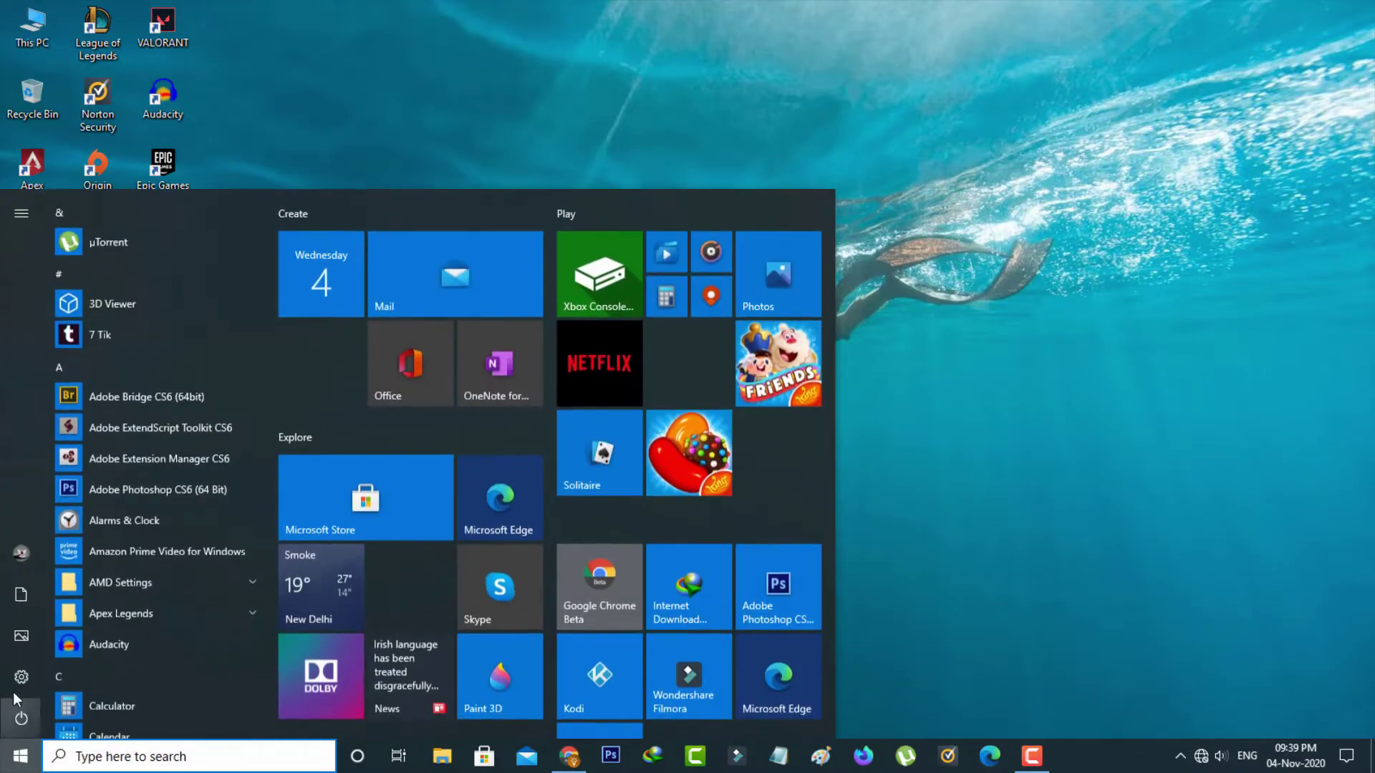
click(20, 678)
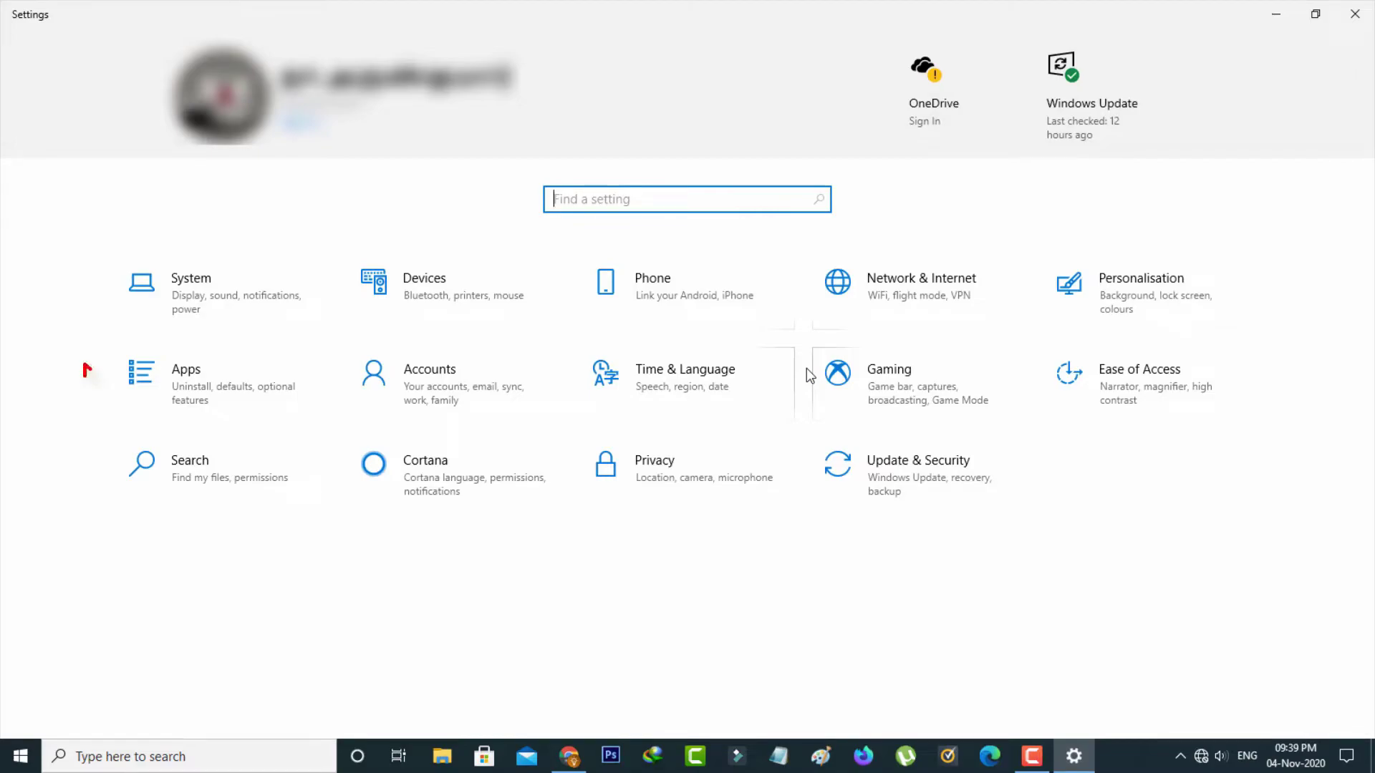
click(265, 369)
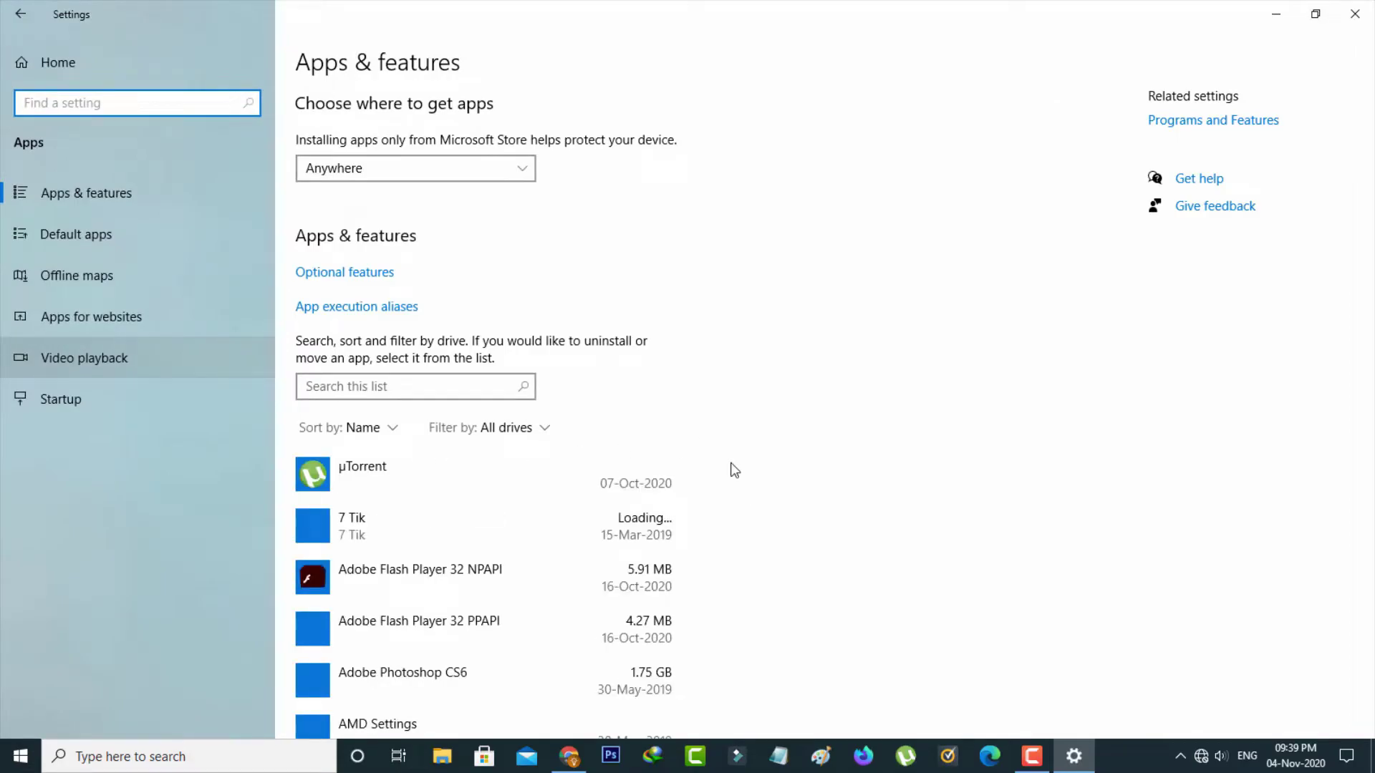
Step: Expand the Microsoft Store entry in Apps & features
scroll(734, 469, down, 2)
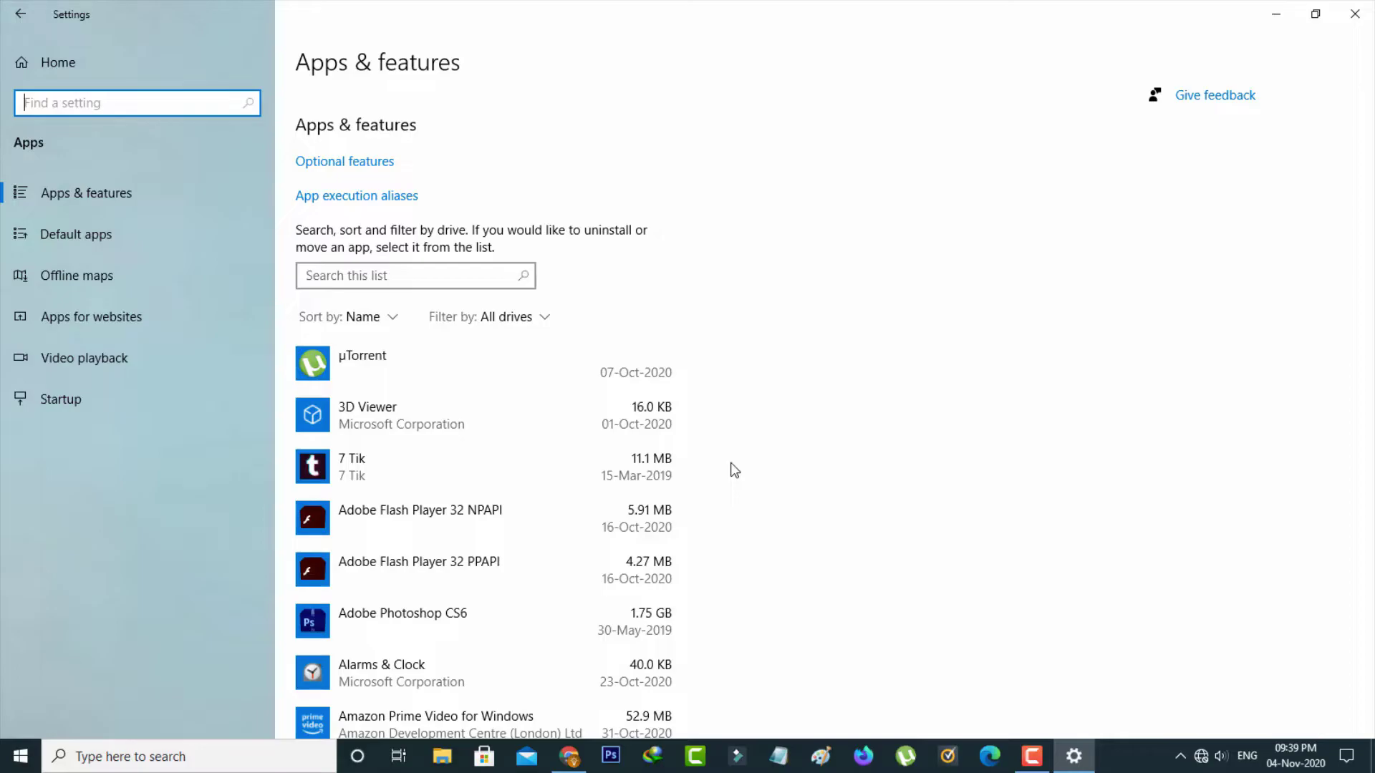
scroll(734, 470, down, 2)
scroll(734, 469, down, 10)
scroll(566, 507, down, 5)
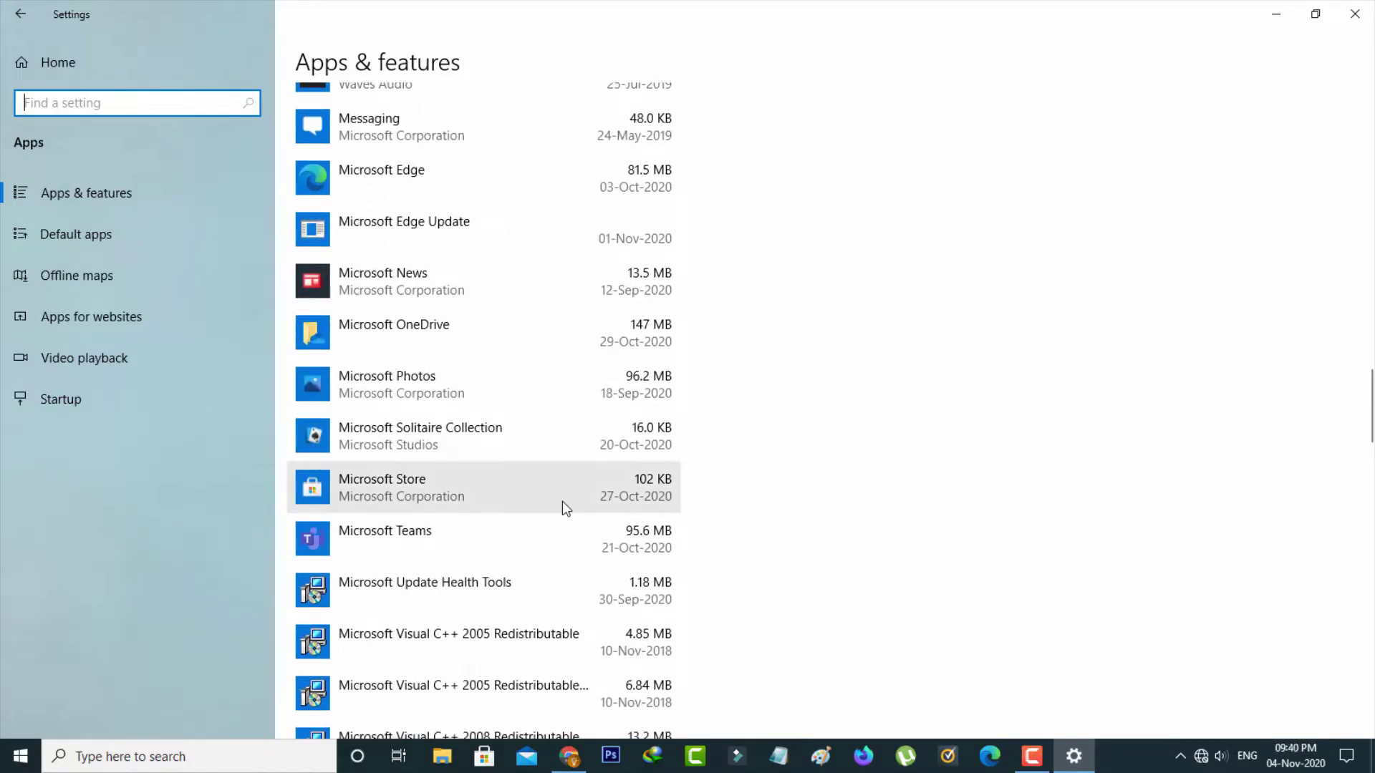
click(562, 502)
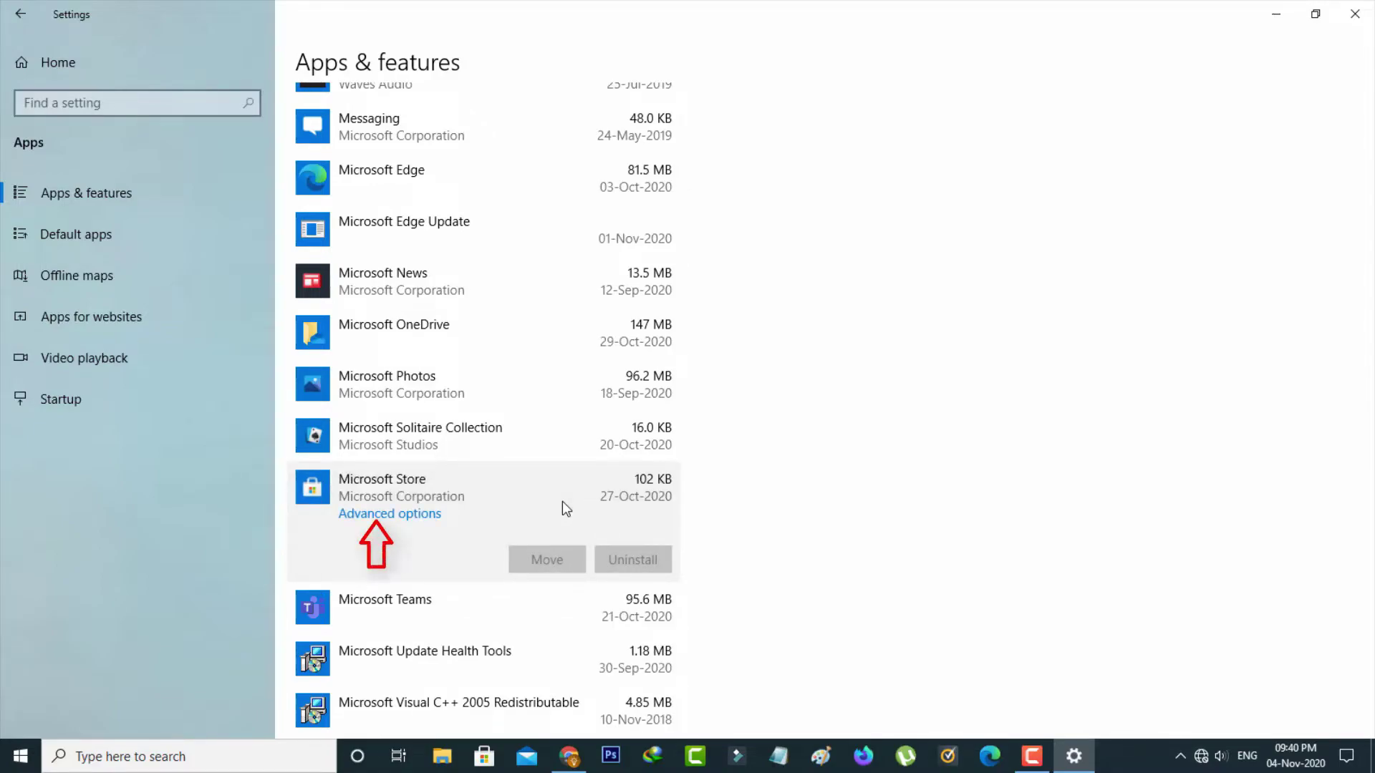
Step: Reset Microsoft Store from its Advanced options, confirming deletion of its data
click(415, 515)
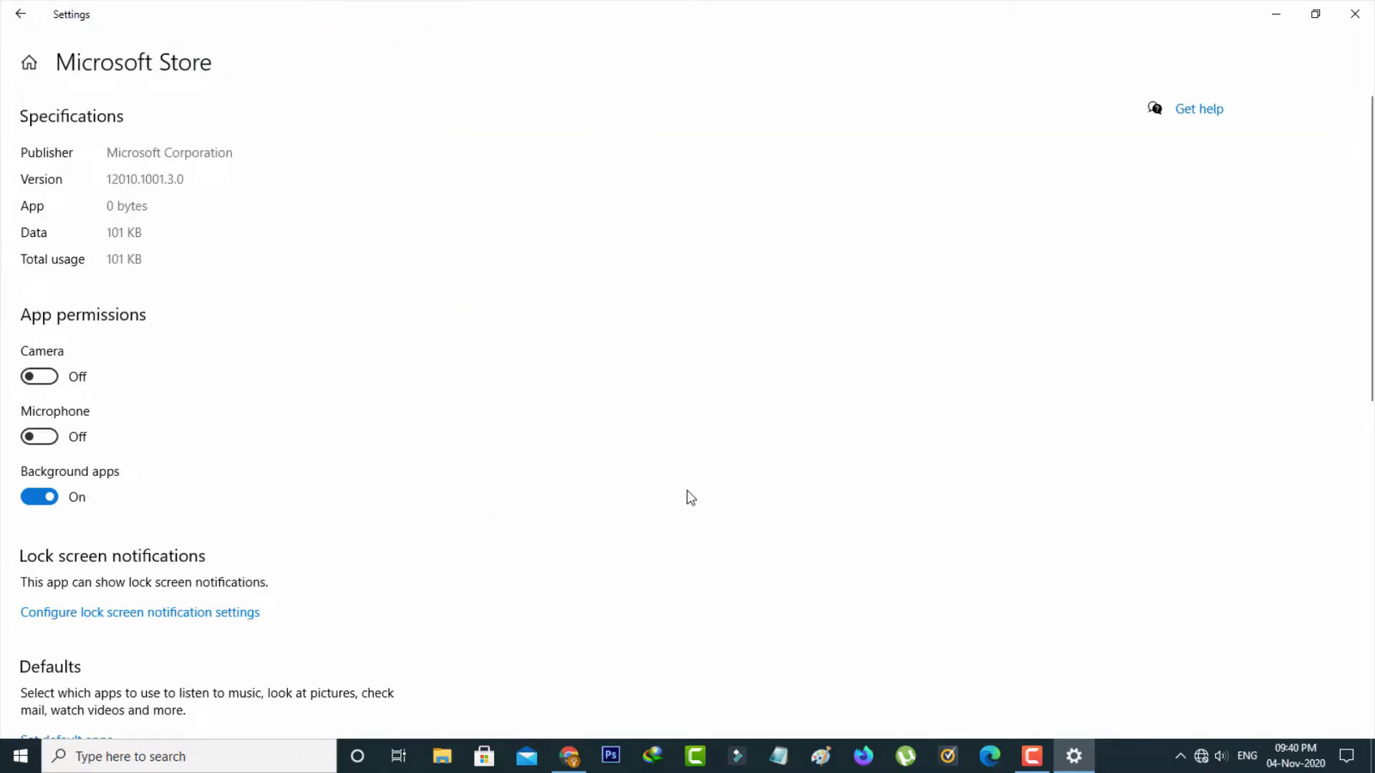
scroll(687, 491, down, 4)
scroll(687, 491, down, 2)
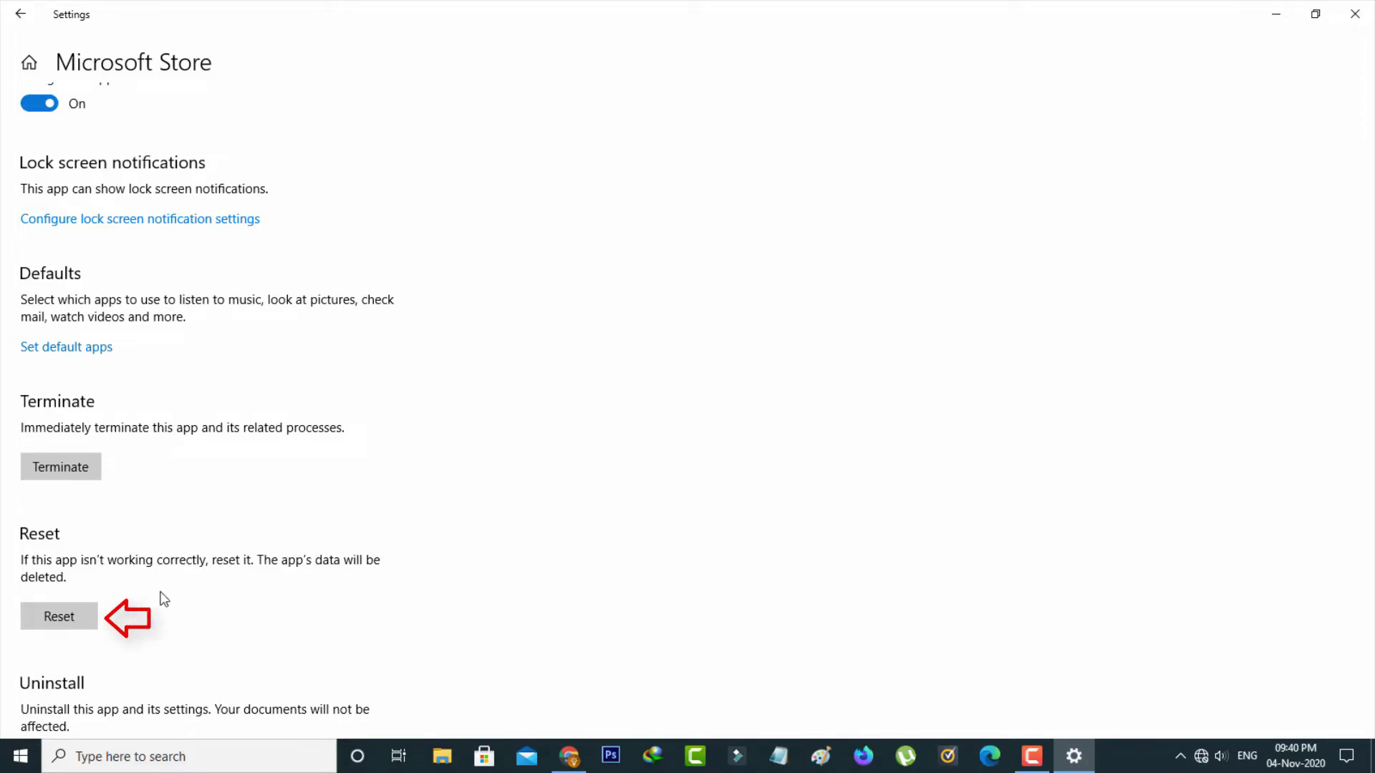
click(91, 614)
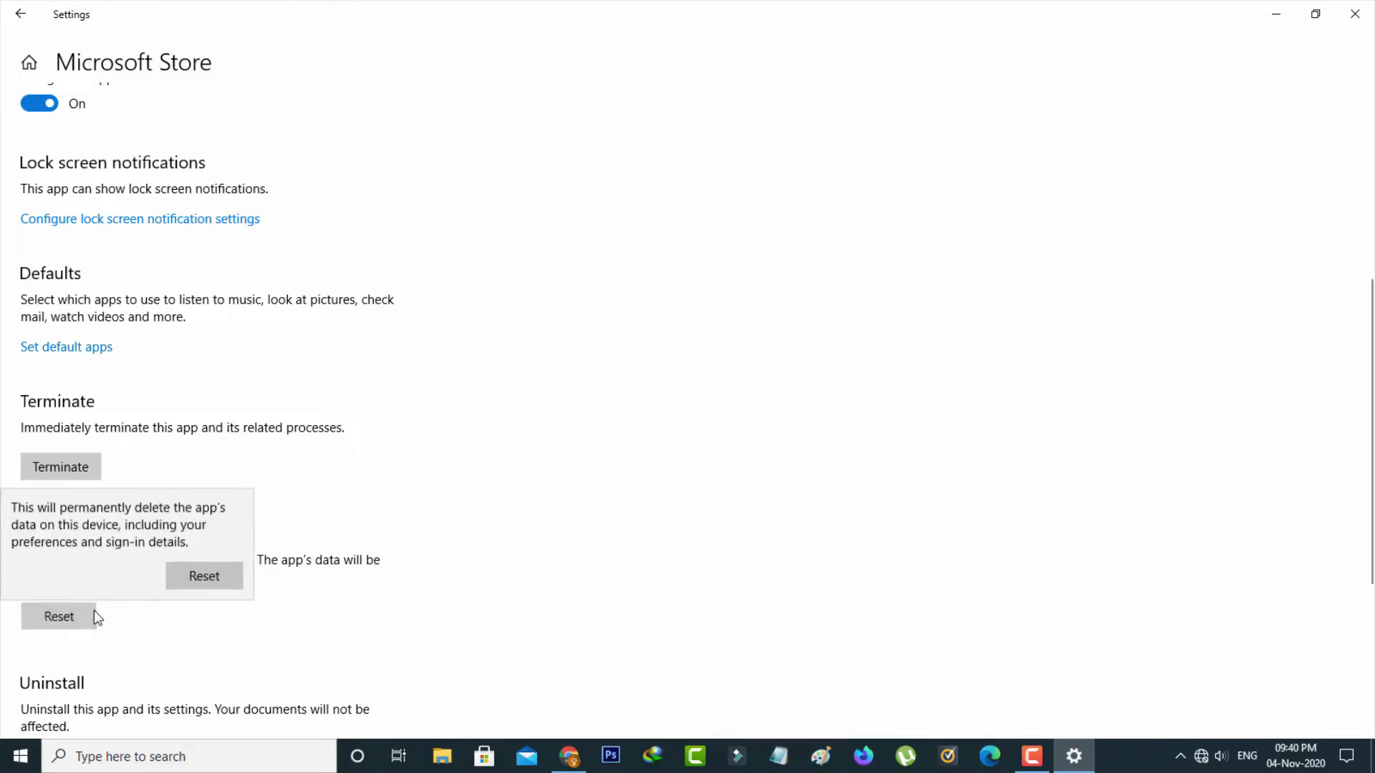
click(212, 583)
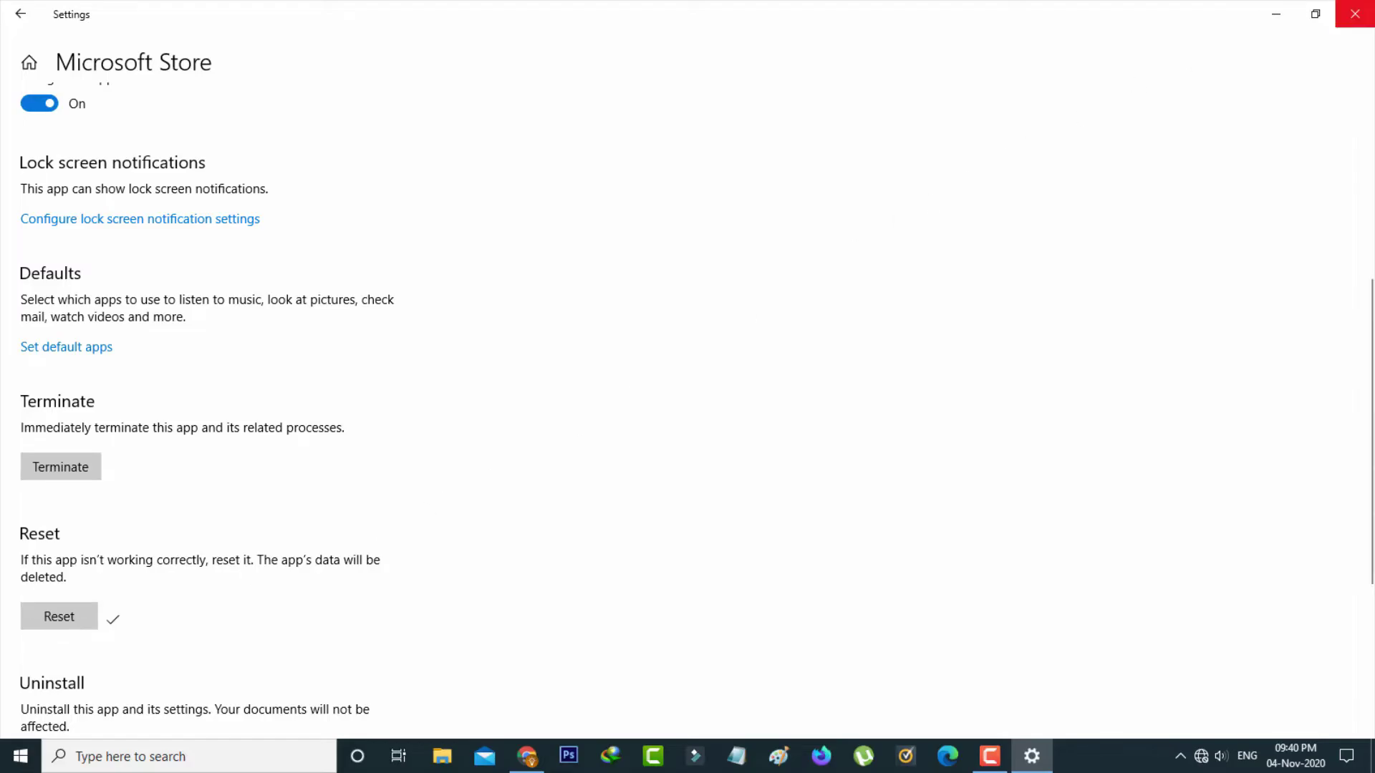
Step: Close Settings, dismiss the shut-down prompt, and bring up taskbar search
click(1354, 14)
key(alt+F4)
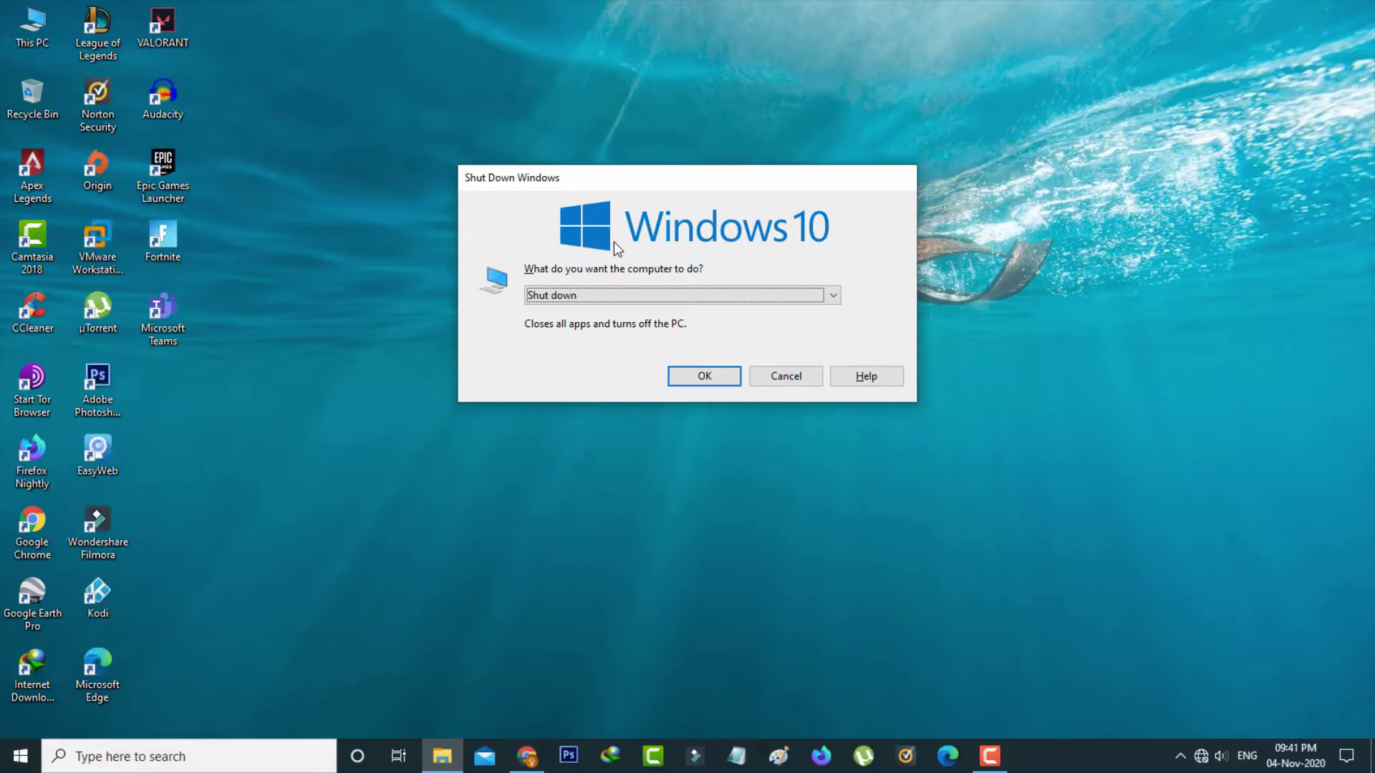
click(709, 381)
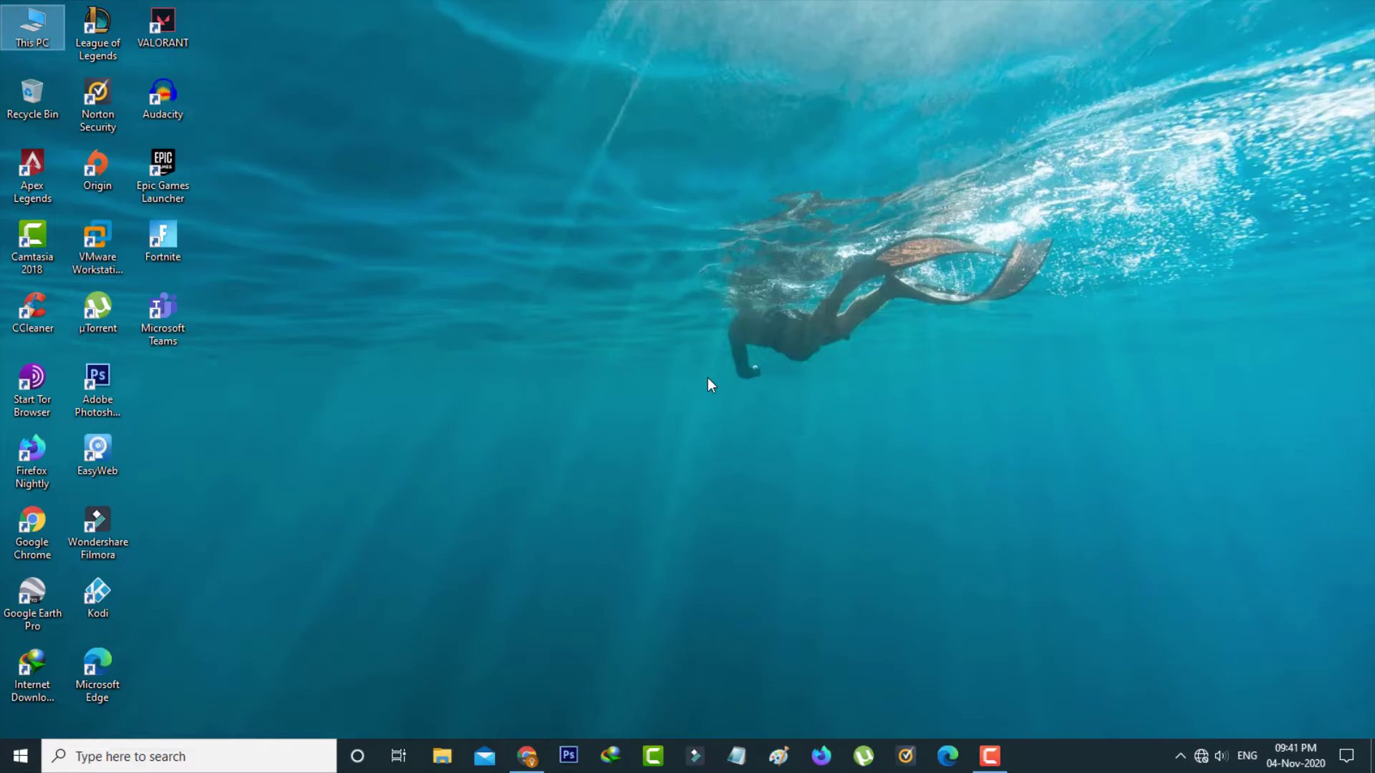
click(234, 758)
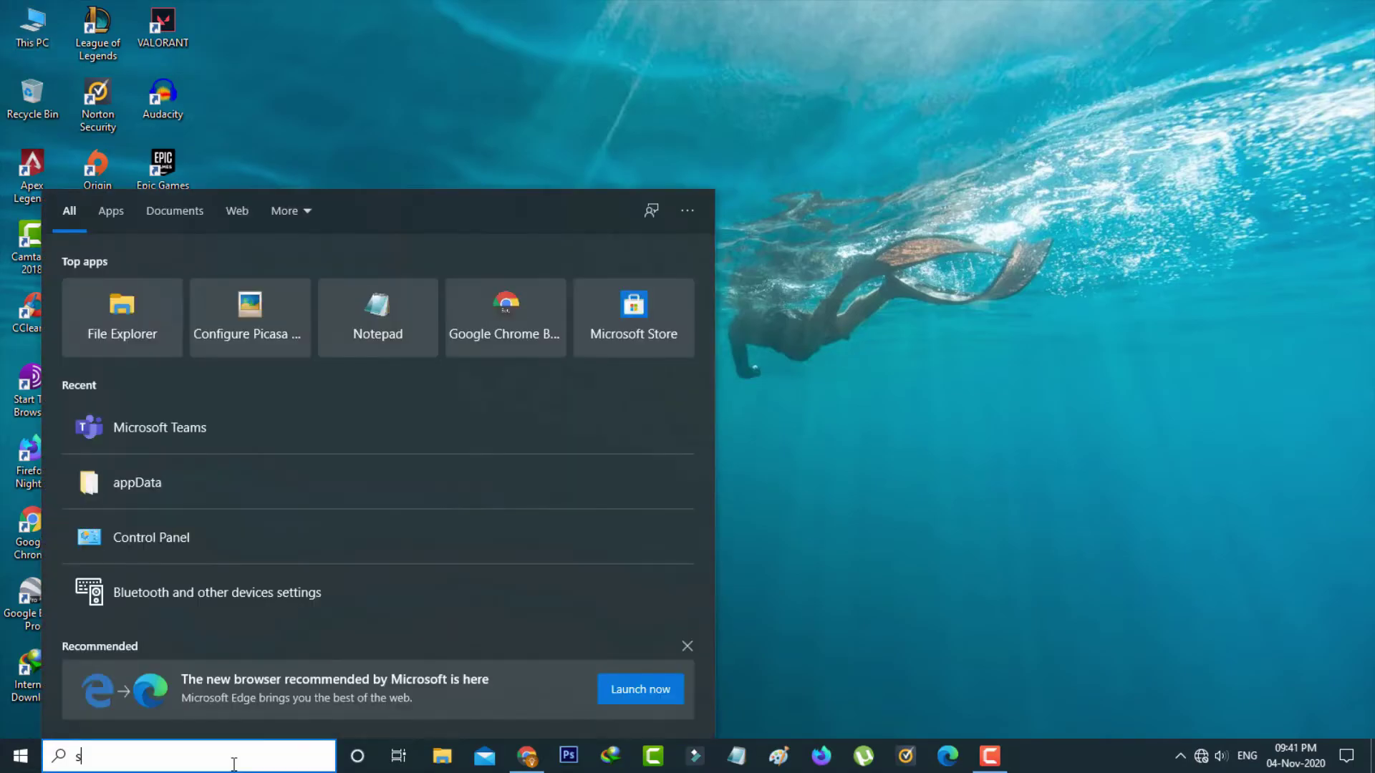
Step: Launch Microsoft Store by searching 'st', maximize it, and run Get updates
text(st)
click(277, 303)
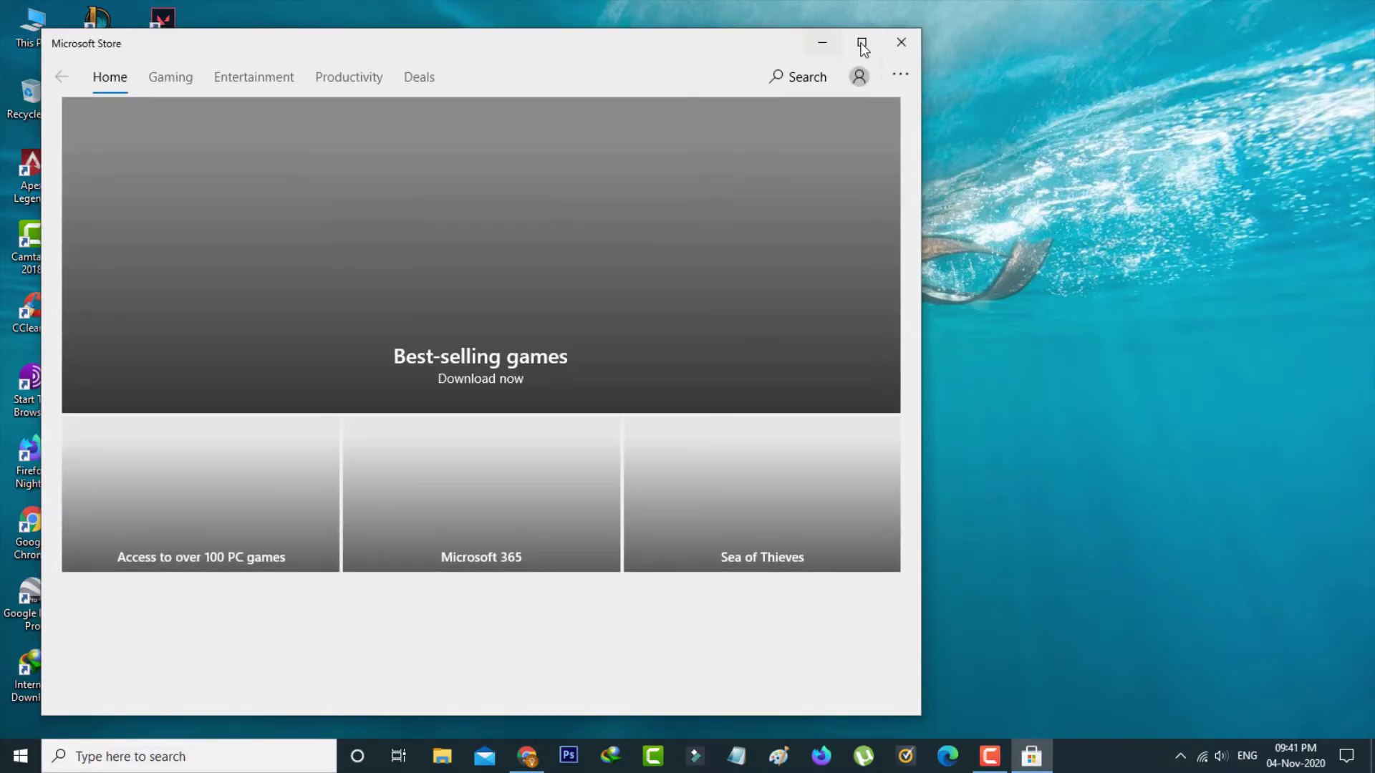
click(861, 41)
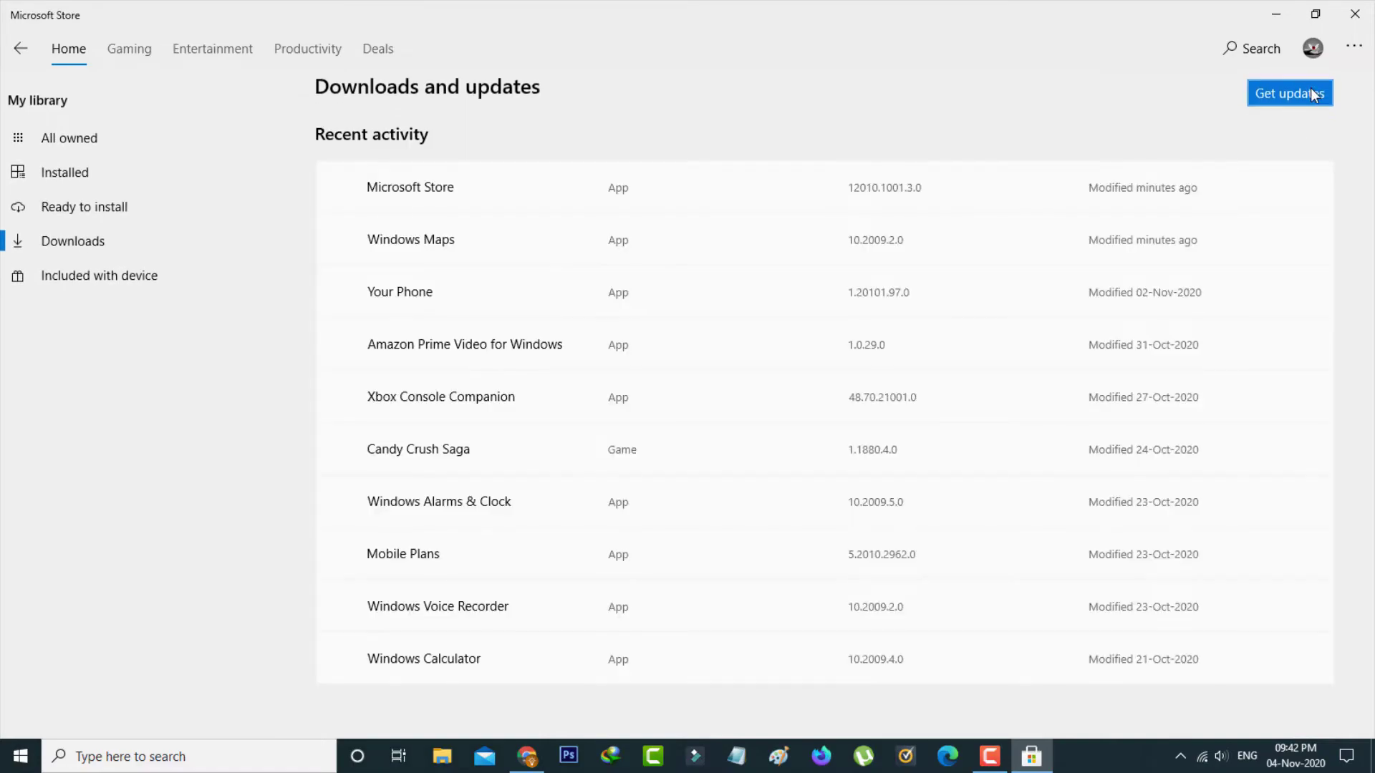
click(1270, 97)
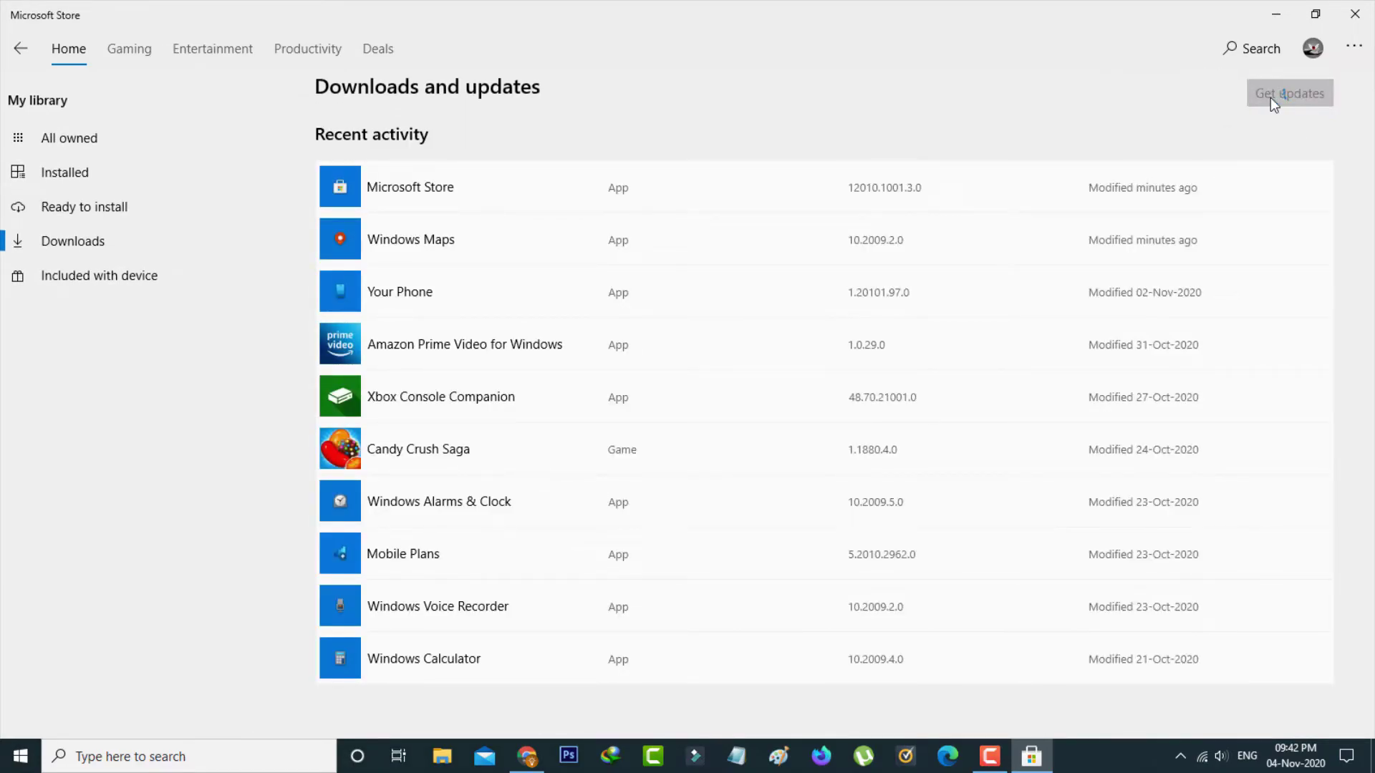